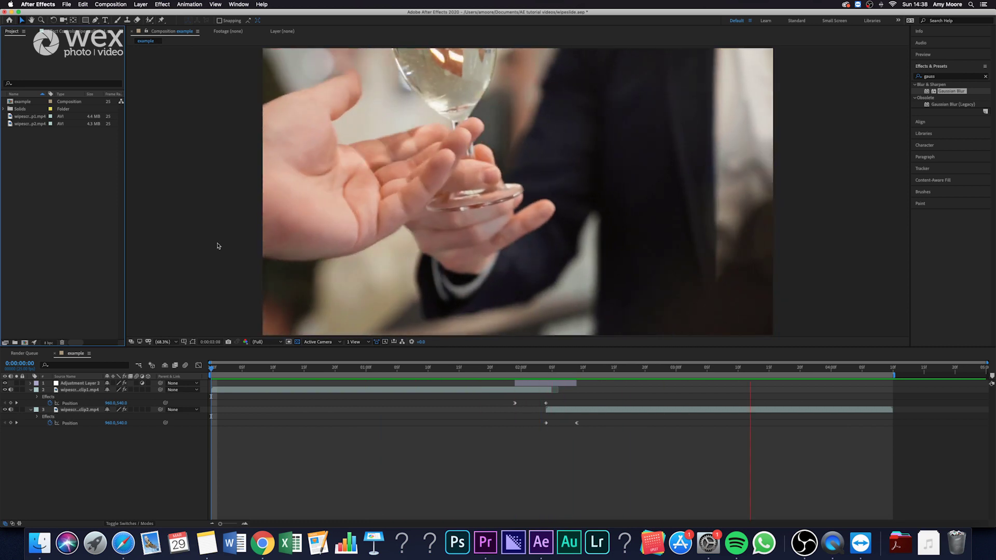
# Create a new composition named 'scrolling wipe'.
pyautogui.rightClick(75, 188)
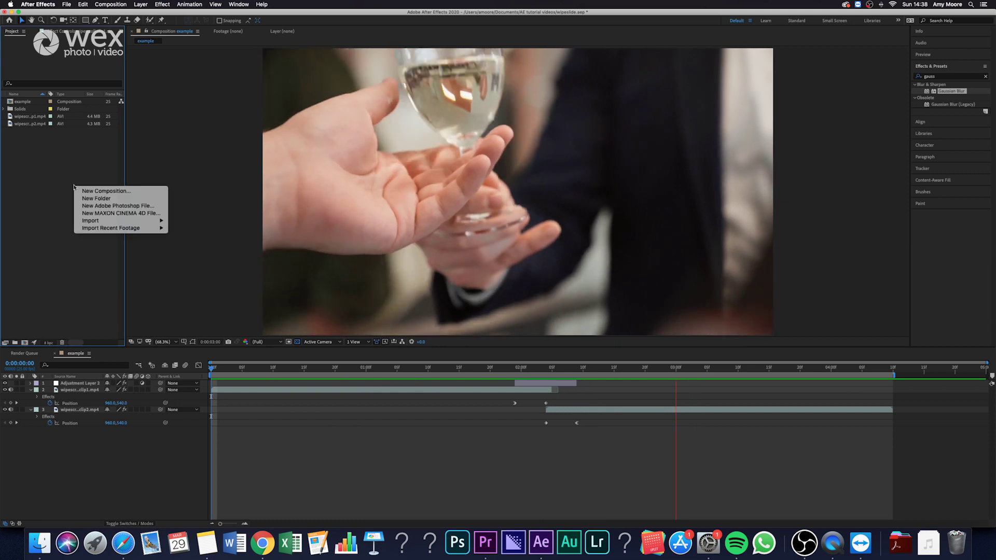
pyautogui.click(104, 191)
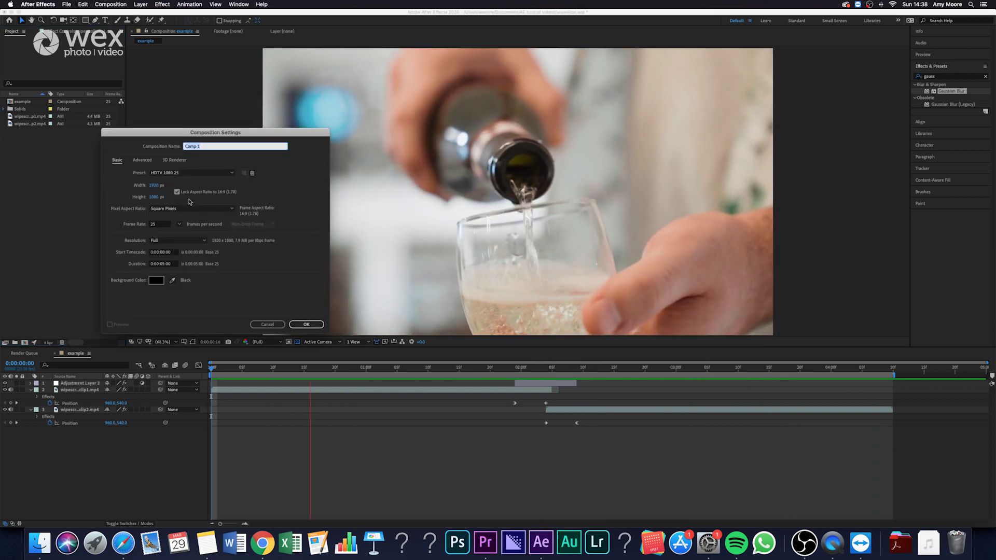
pyautogui.write('scrolling')
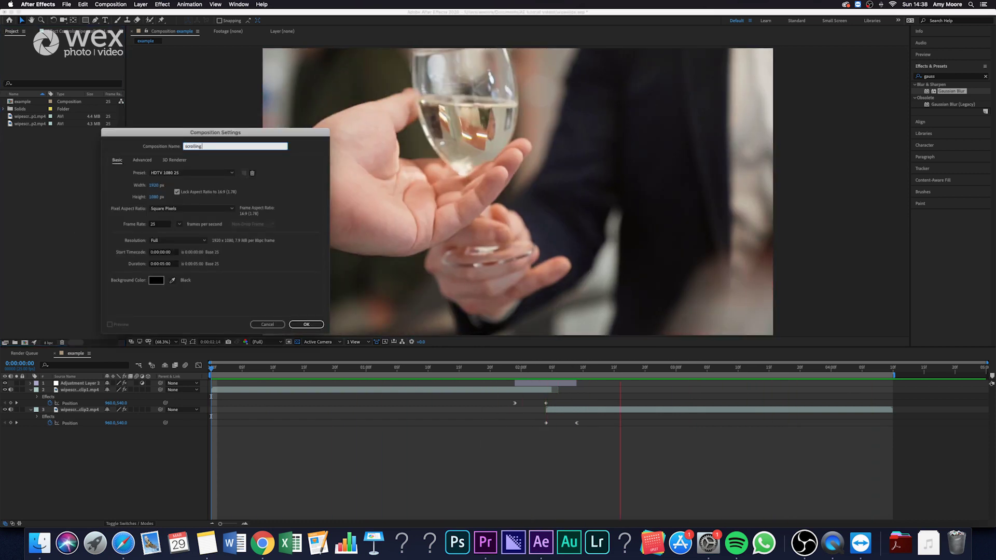
pyautogui.write(' wipe')
pyautogui.press('Return')
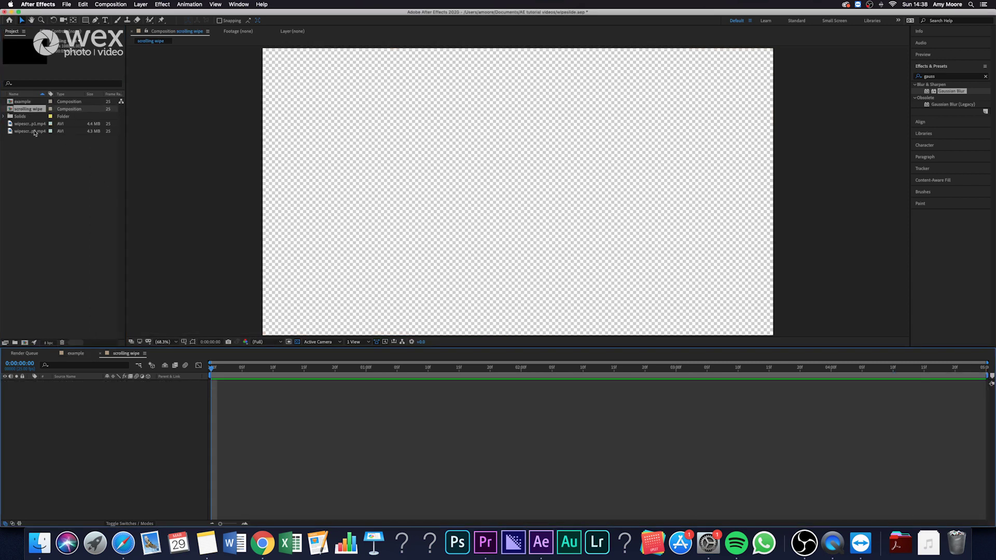
# Add both clips as layers and shift the second to start where the first ends.
pyautogui.click(34, 133)
pyautogui.keyDown('shift'); pyautogui.click(24, 126); pyautogui.keyUp('shift')
pyautogui.moveTo(61, 515); pyautogui.dragTo(77, 434)
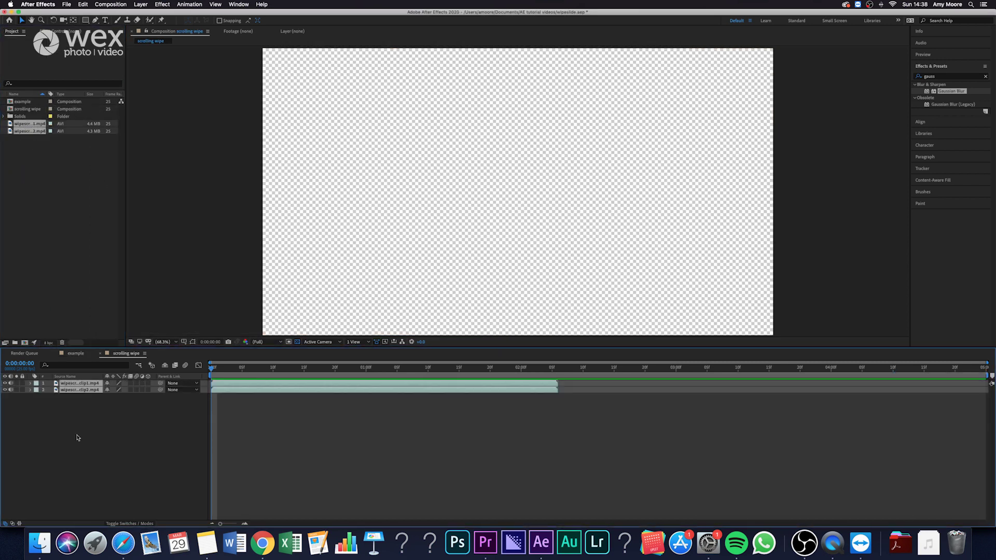
pyautogui.moveTo(304, 393); pyautogui.dragTo(647, 413)
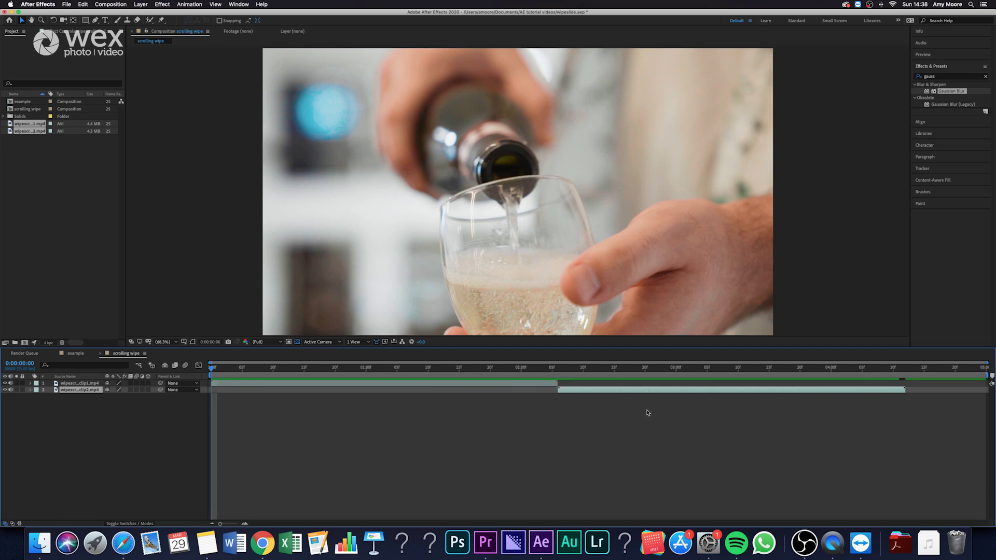
# Reveal clip one's Position and set a keyframe at 2:01 at 960,540.
pyautogui.click(522, 385)
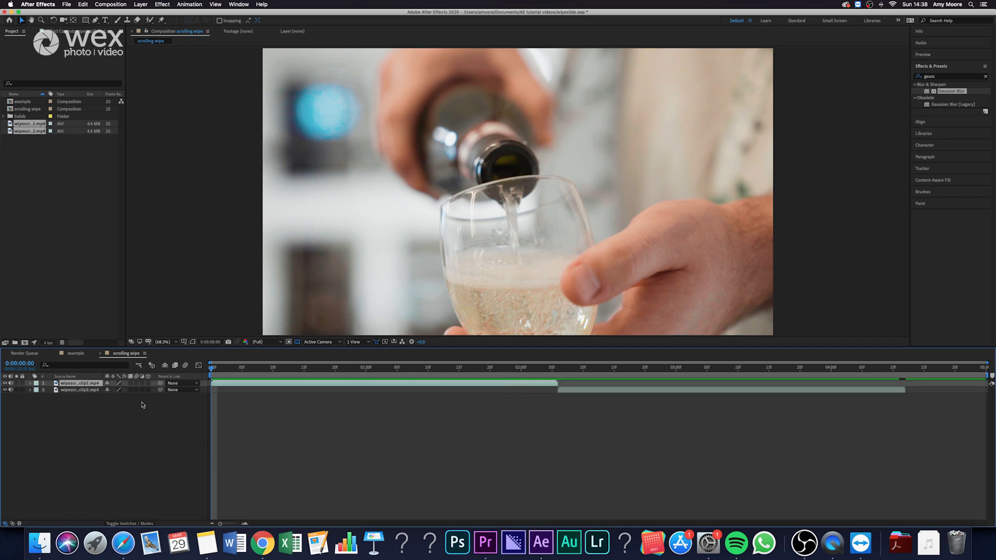
pyautogui.press('p')
pyautogui.click(523, 368)
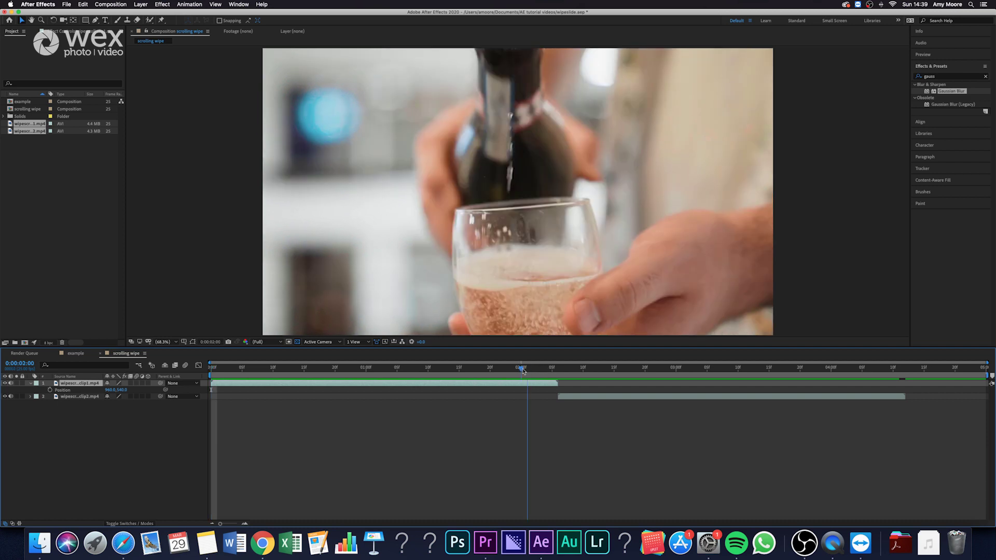
pyautogui.click(527, 368)
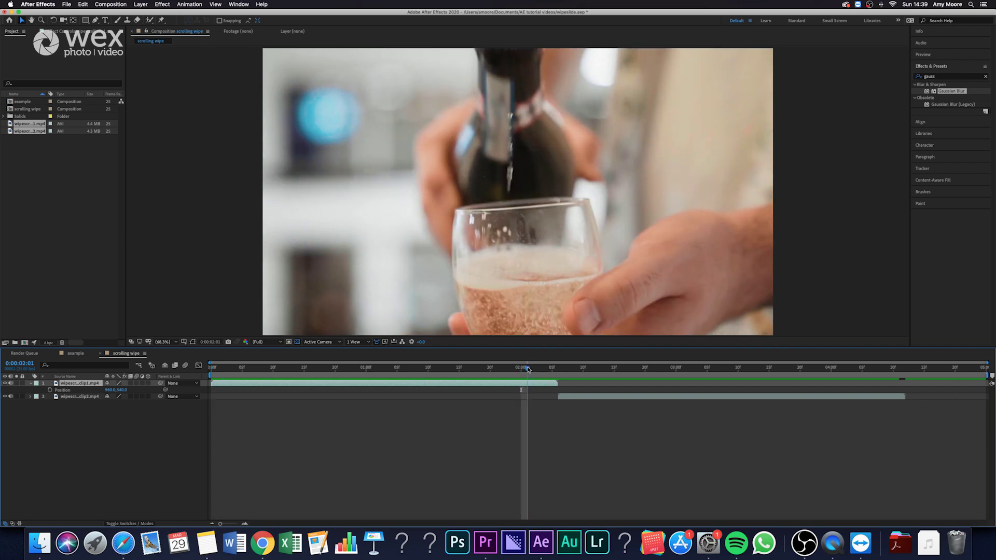
pyautogui.click(49, 390)
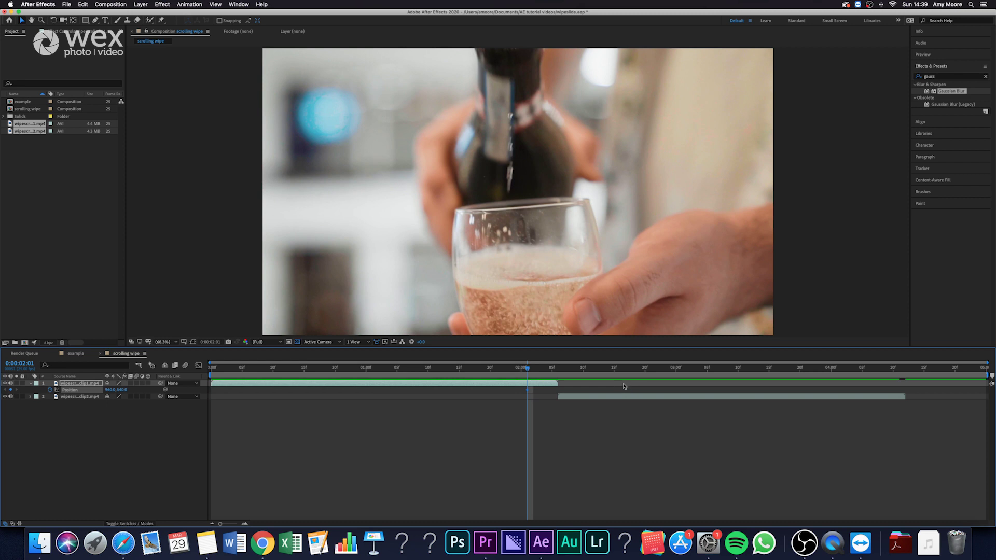
# At 2:05, set clip one's X Position to -3840 so it slides off left.
pyautogui.press('pagedown')
pyautogui.press('pagedown')
pyautogui.press('pagedown')
pyautogui.press('pagedown')
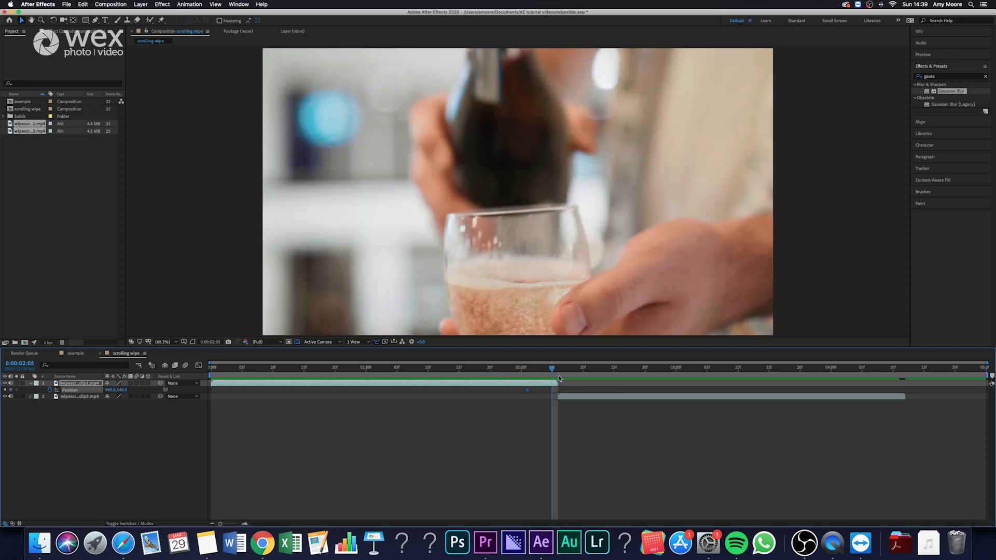
pyautogui.click(111, 390)
pyautogui.scroll(-1, 526, 292)
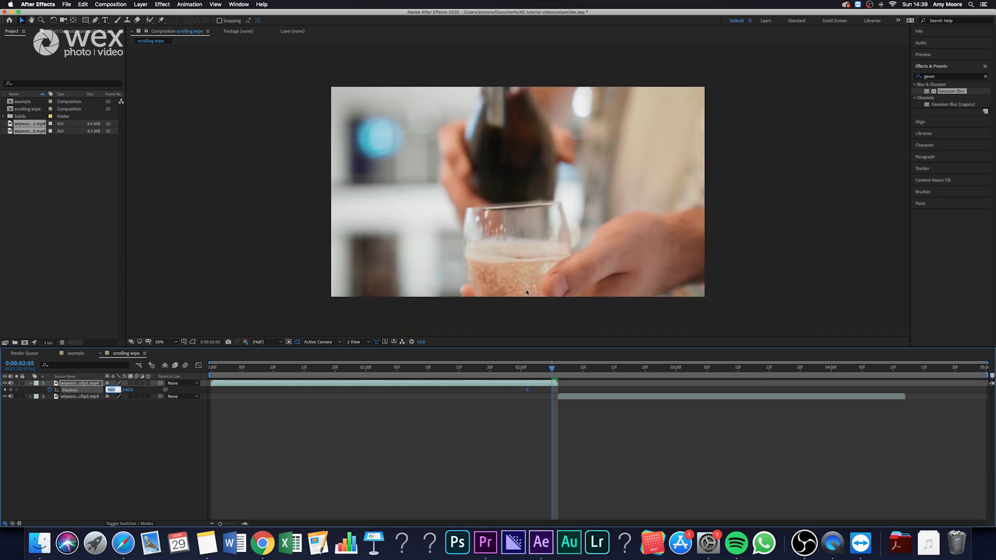
pyautogui.scroll(-1, 526, 293)
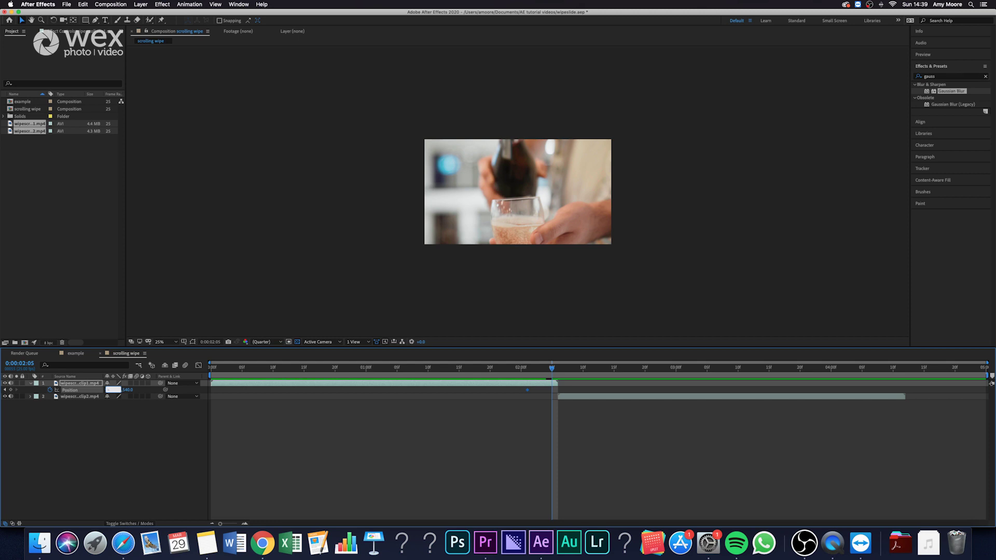
pyautogui.write('0')
pyautogui.press('Return')
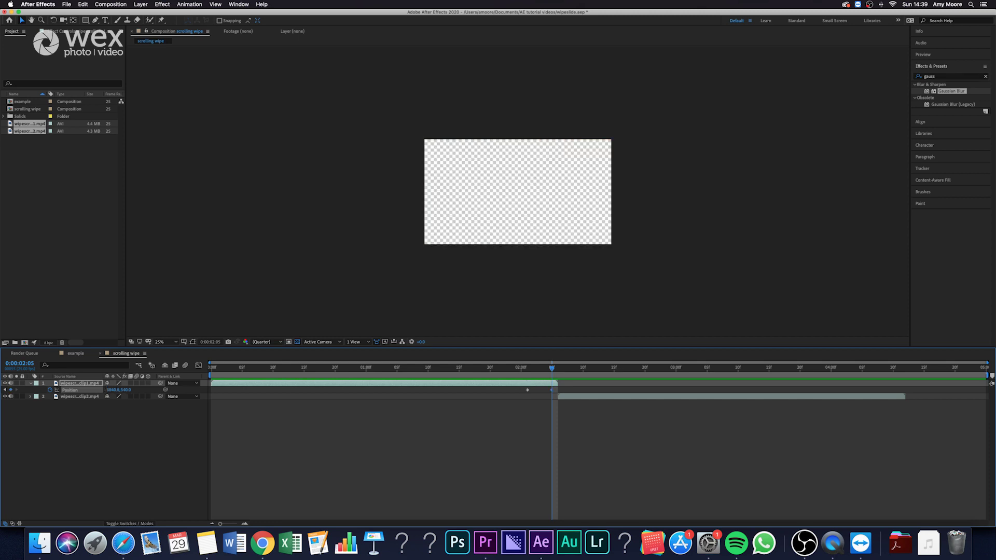
pyautogui.moveTo(551, 374)
pyautogui.mouseDown()
pyautogui.moveTo(512, 386)
pyautogui.moveTo(545, 374)
pyautogui.mouseUp()
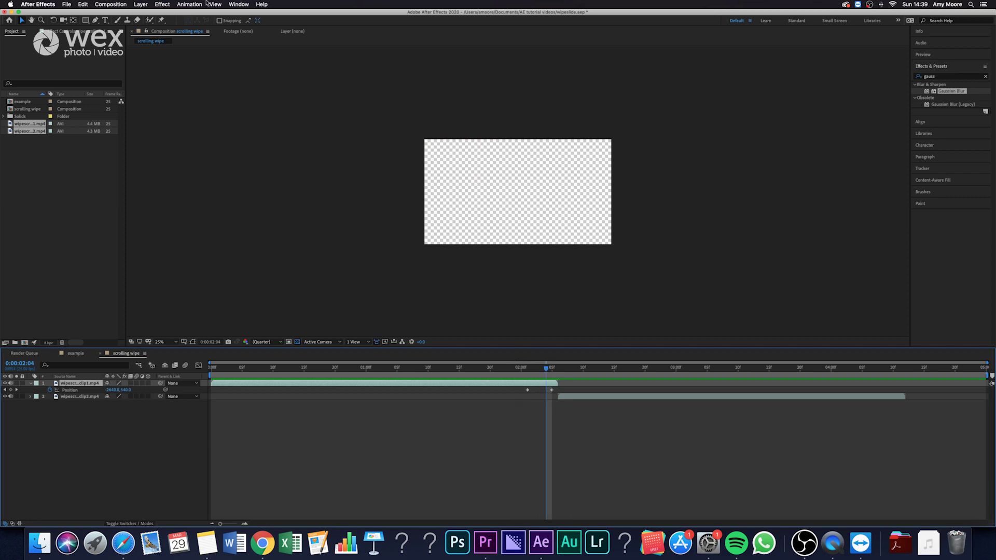
# Apply CC RepeTile to clip one with Expand Right set to 400.
pyautogui.click(163, 4)
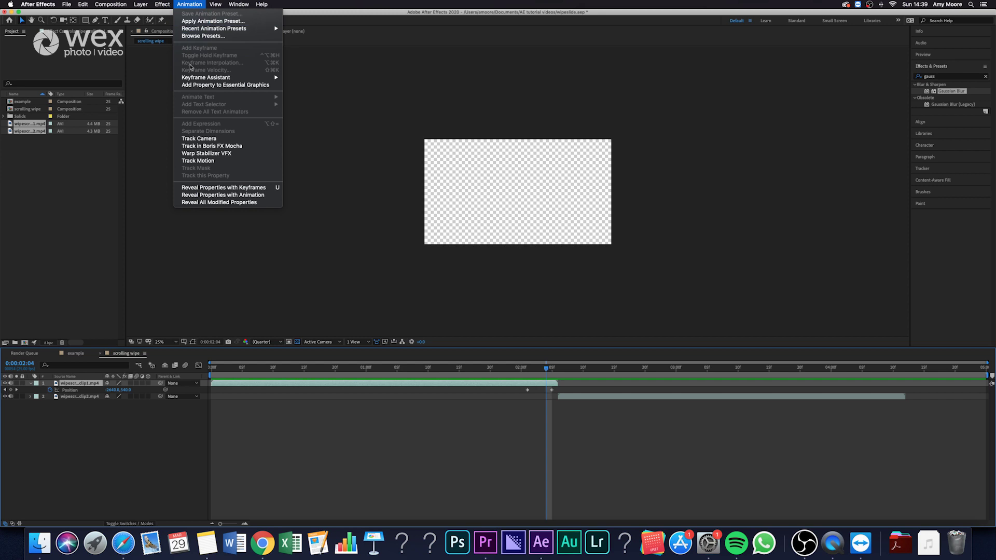
pyautogui.moveTo(202, 167)
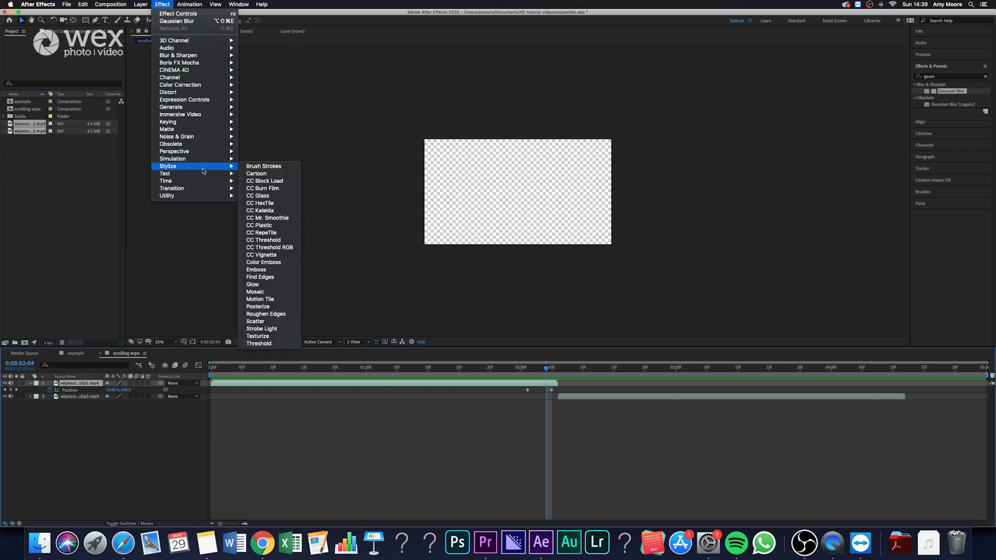
pyautogui.click(275, 233)
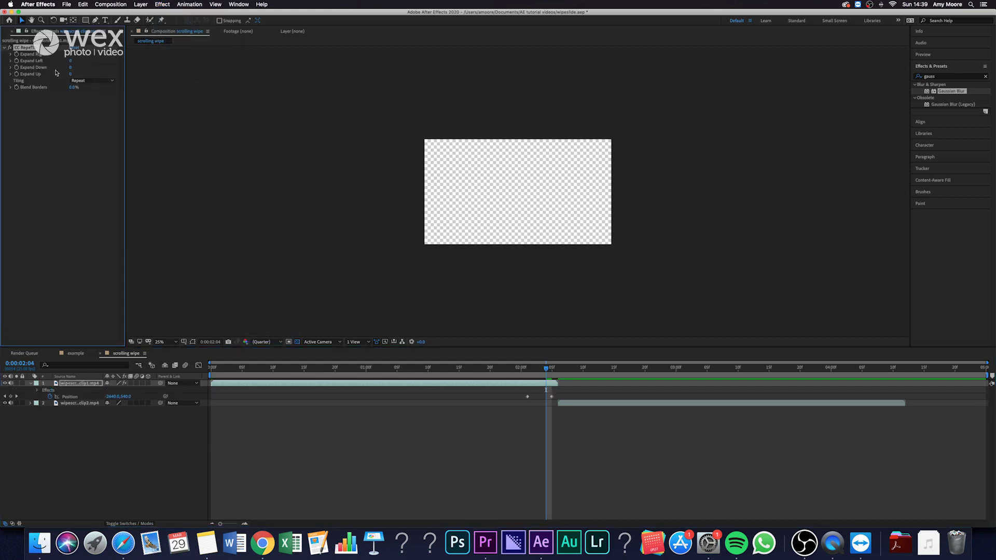
pyautogui.click(72, 54)
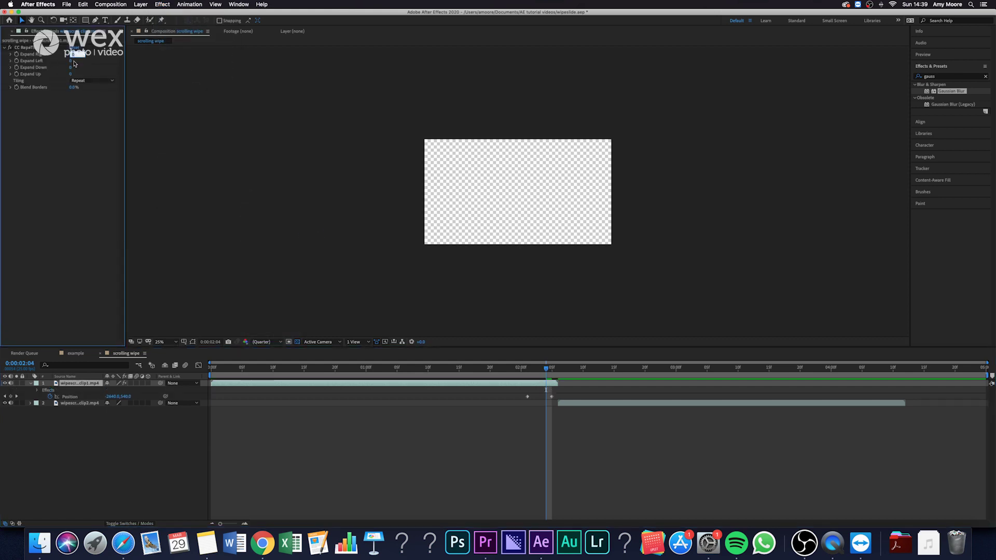
pyautogui.write('4000')
pyautogui.press('Return')
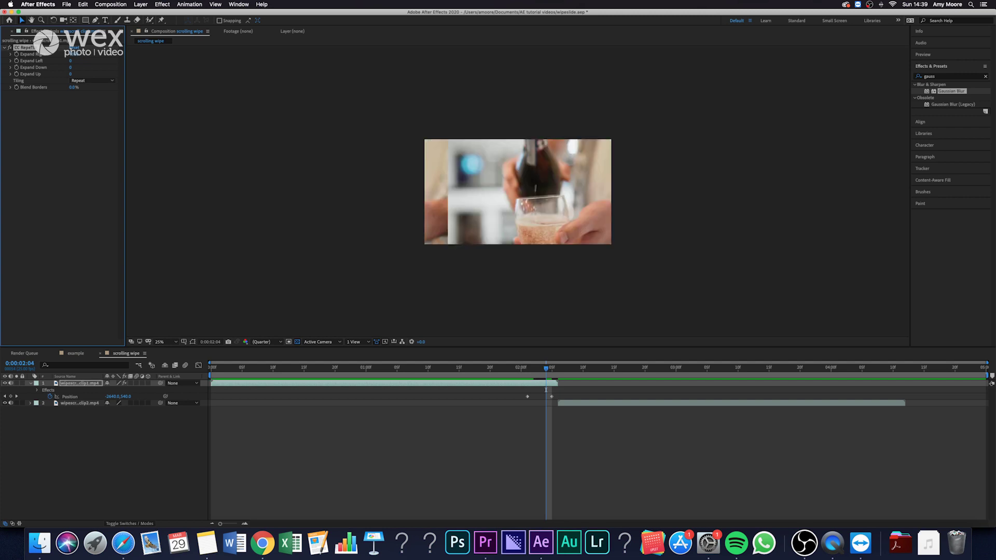
pyautogui.moveTo(504, 375)
pyautogui.mouseDown()
pyautogui.moveTo(553, 370)
pyautogui.moveTo(493, 370)
pyautogui.mouseUp()
# Preview the first half of the wipe and scrub through 2:04–2:09.
pyautogui.press('space')
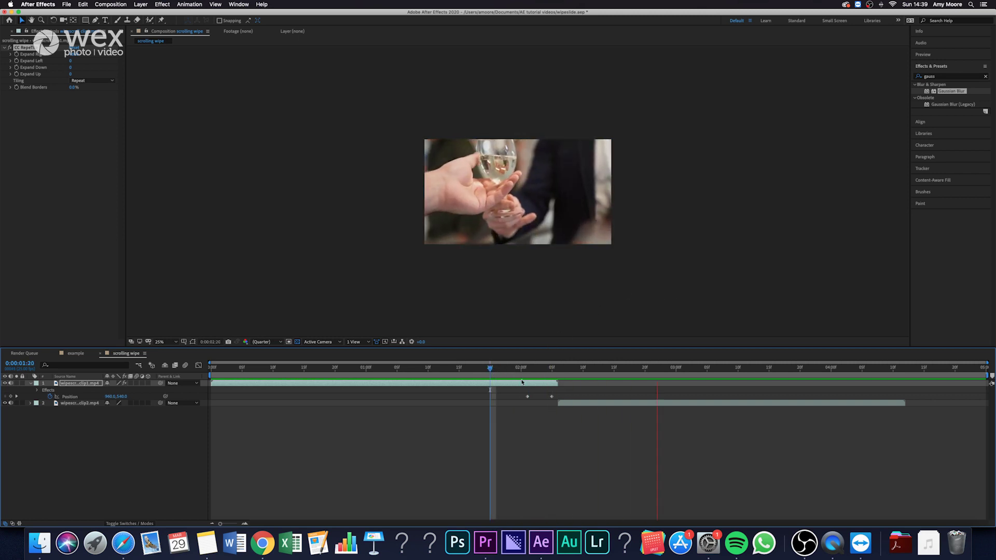
pyautogui.press('space')
pyautogui.click(506, 372)
pyautogui.press('space')
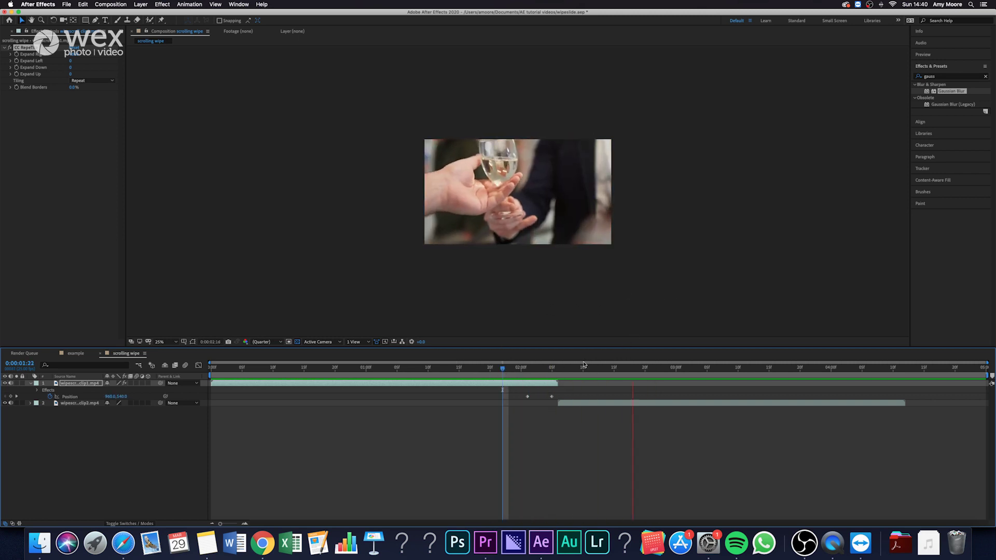
pyautogui.press('space')
pyautogui.click(577, 368)
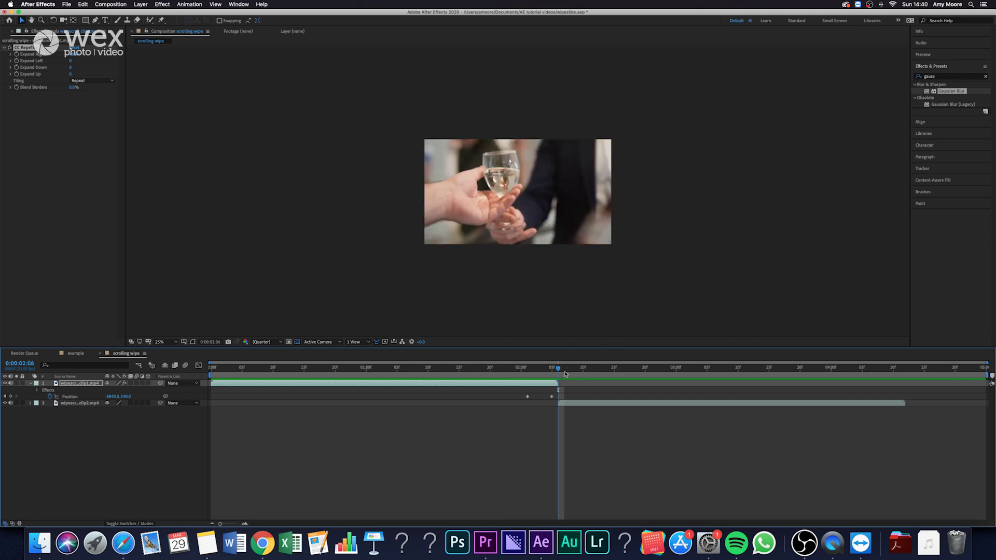
pyautogui.moveTo(578, 369)
pyautogui.mouseDown()
pyautogui.moveTo(540, 370)
pyautogui.moveTo(549, 382)
pyautogui.moveTo(583, 384)
pyautogui.mouseUp()
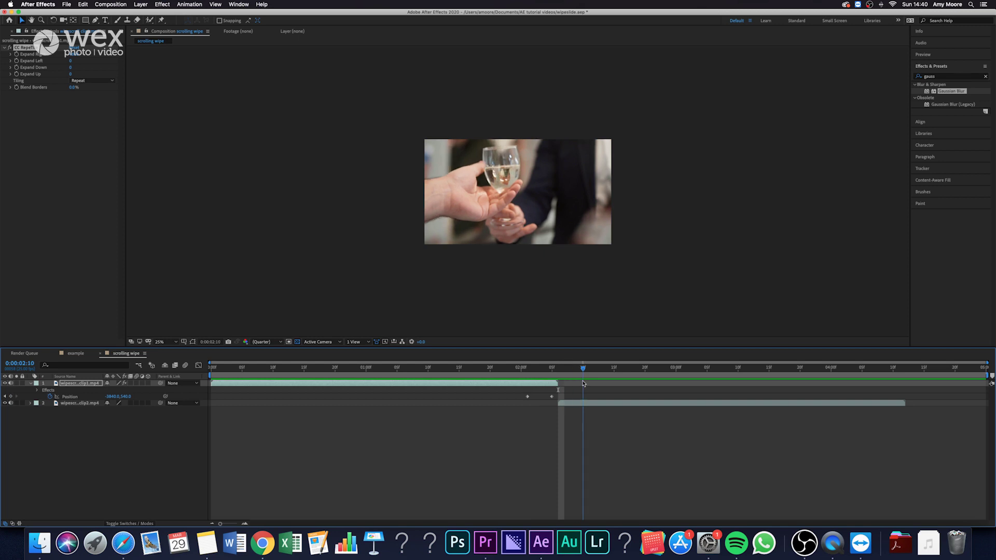
# Keyframe clip two's Position at 2:10, then set X to -3840 at 2:06.
pyautogui.click(88, 408)
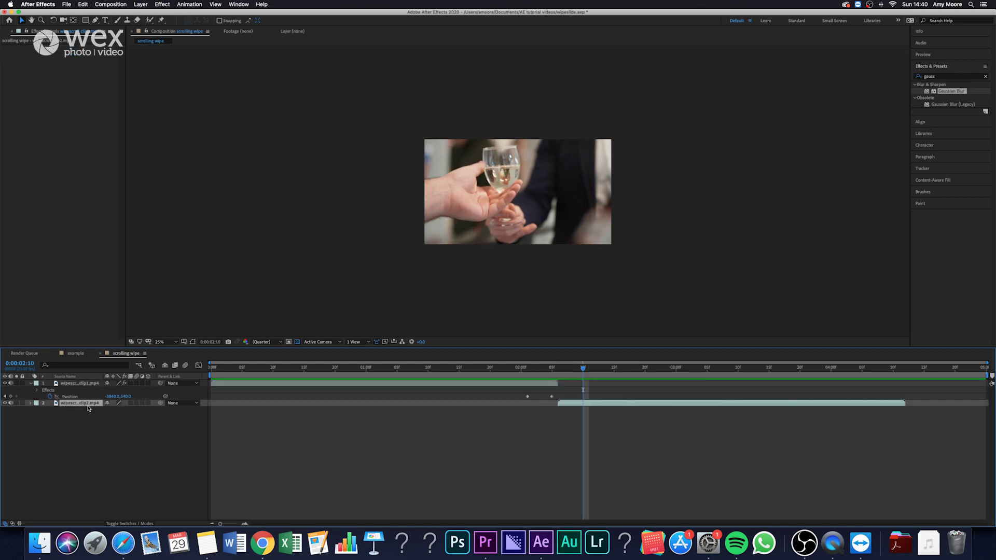
pyautogui.press('p')
pyautogui.click(50, 410)
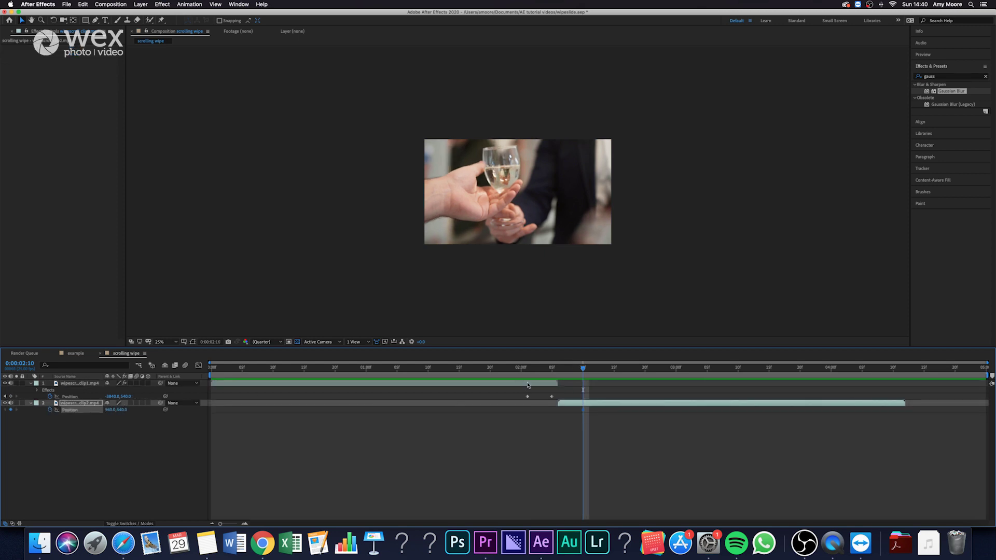
pyautogui.moveTo(567, 371); pyautogui.dragTo(561, 372)
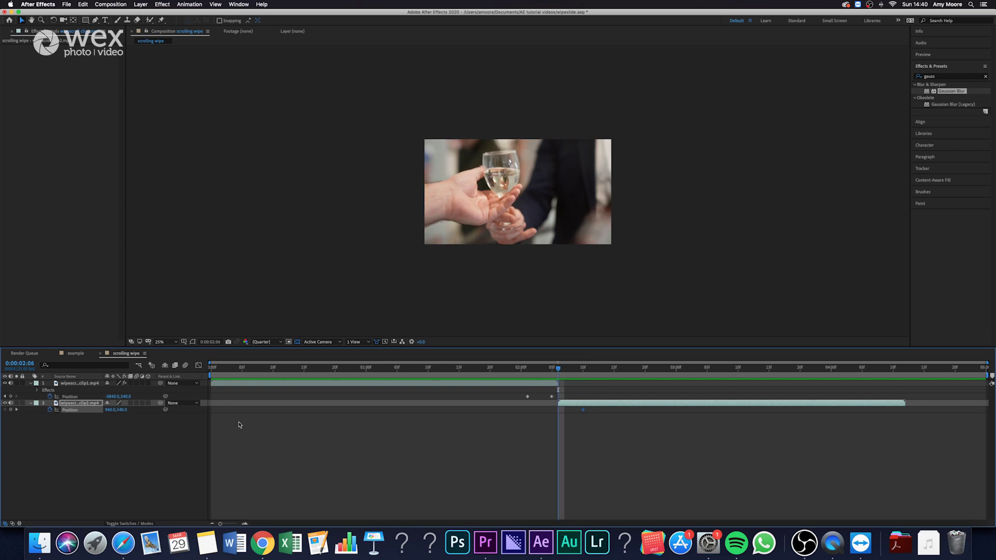
pyautogui.click(110, 410)
pyautogui.press('Return')
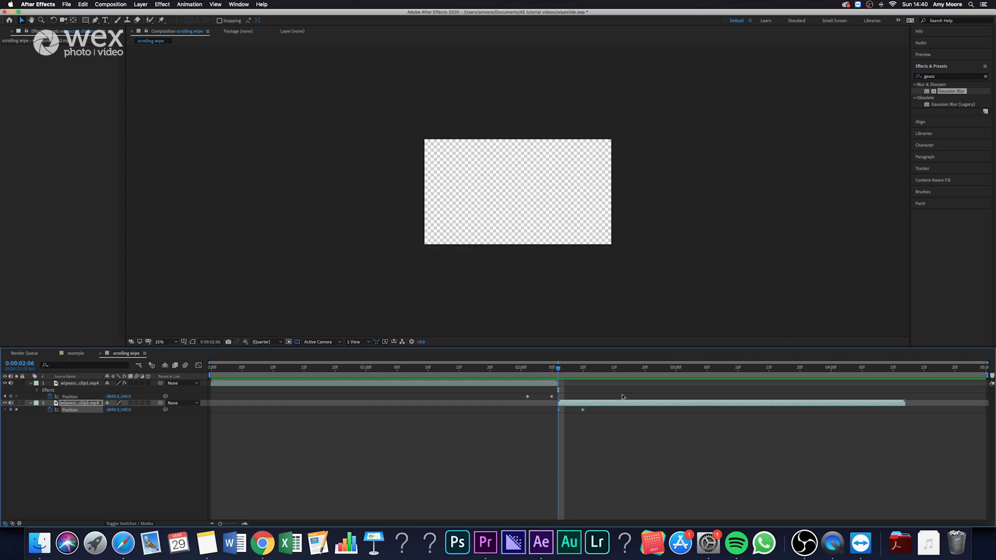
# Apply CC RepeTile to clip two and raise its Expand Right value.
pyautogui.click(162, 4)
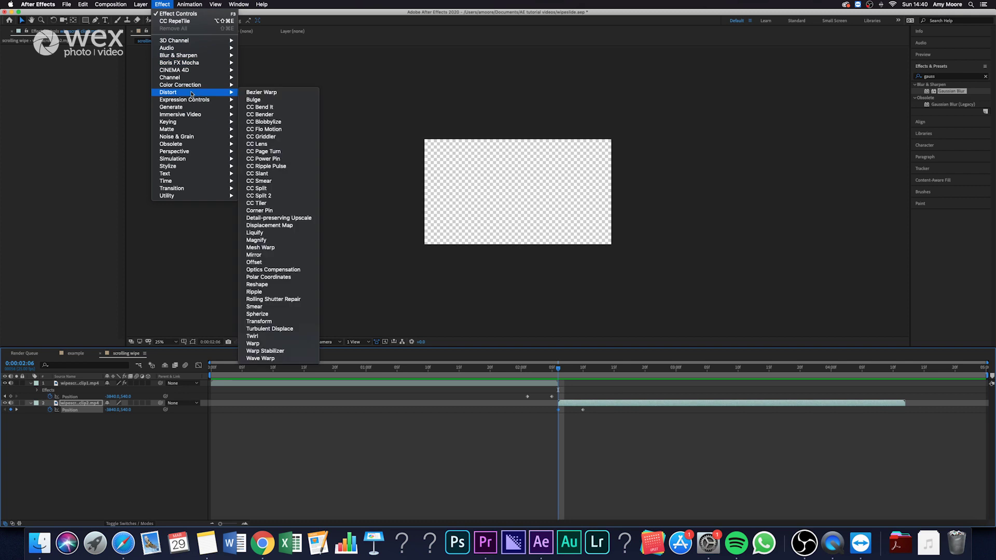
pyautogui.moveTo(212, 166)
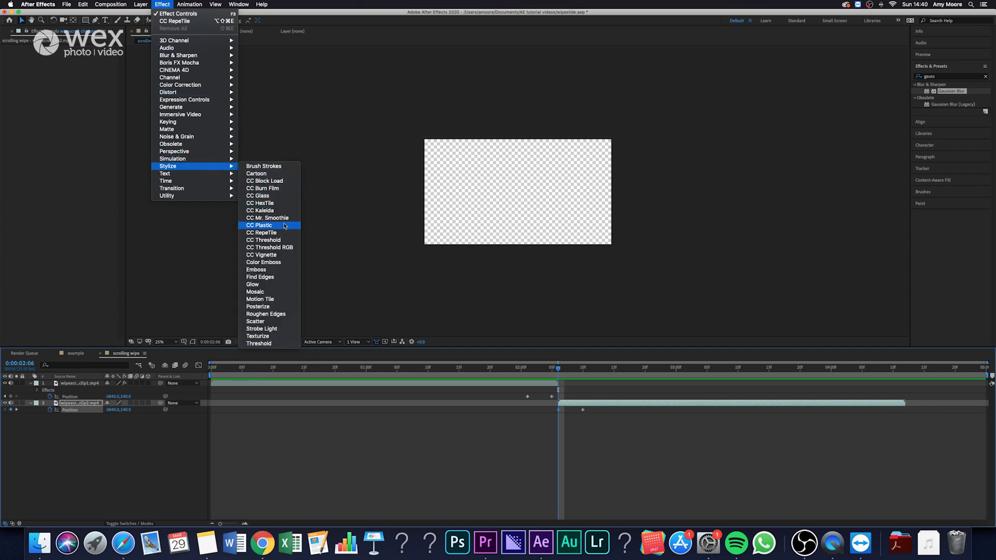
pyautogui.click(259, 233)
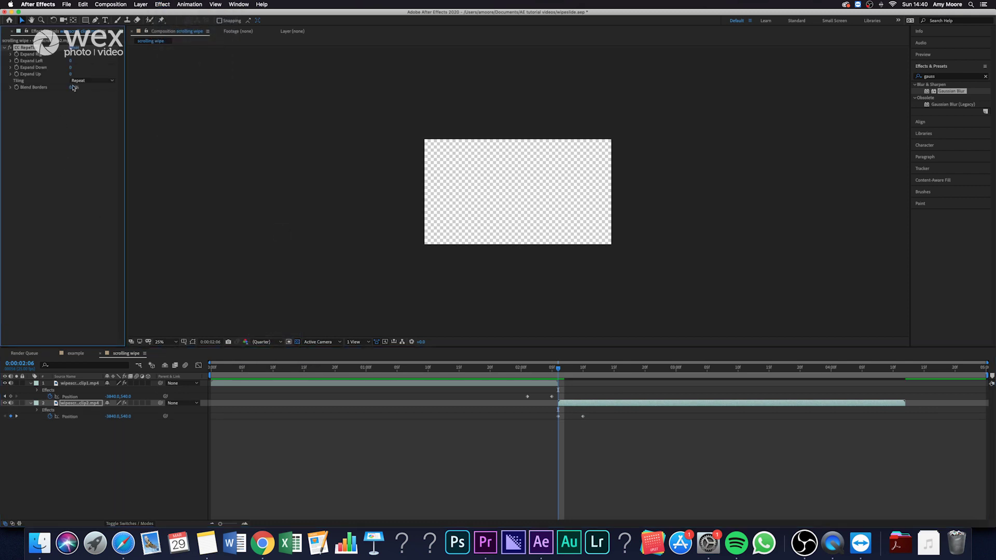
pyautogui.click(73, 56)
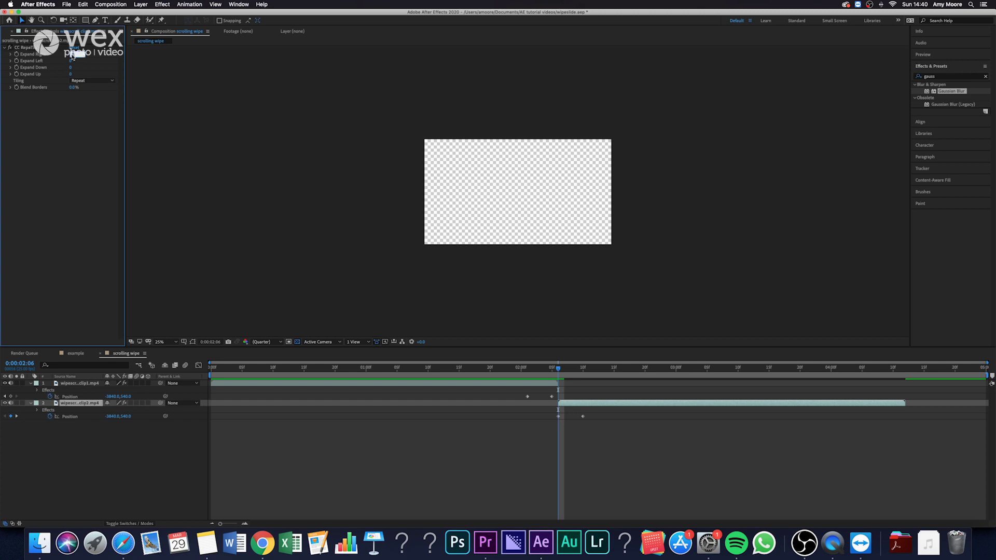
pyautogui.press('Return')
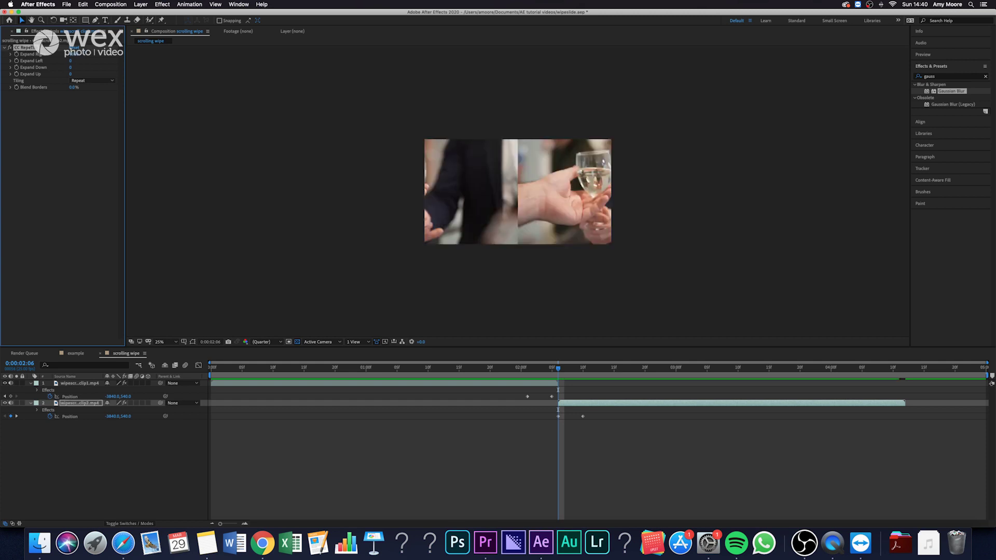
# Preview the transition, restarting playback from around 1:16–1:20.
pyautogui.click(490, 374)
pyautogui.press('space')
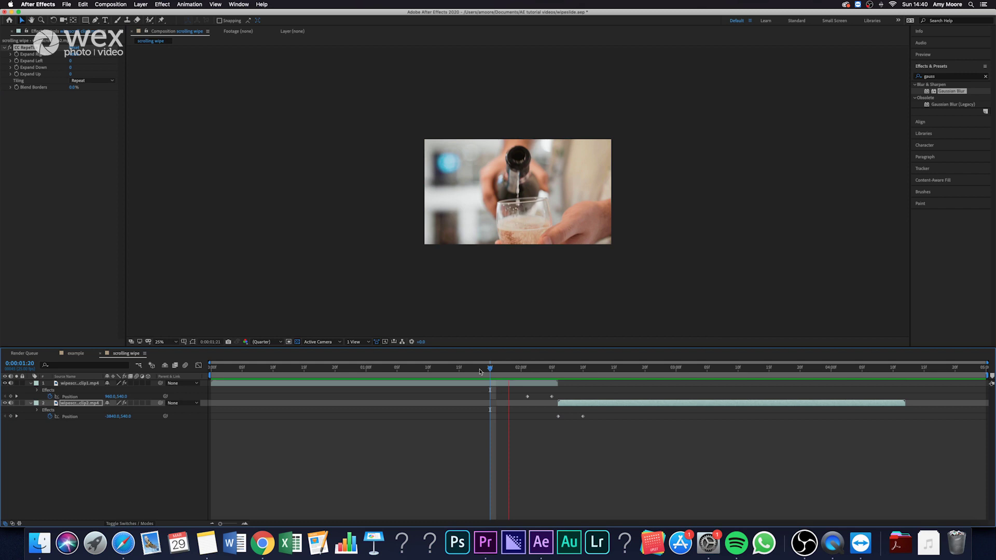
pyautogui.click(465, 369)
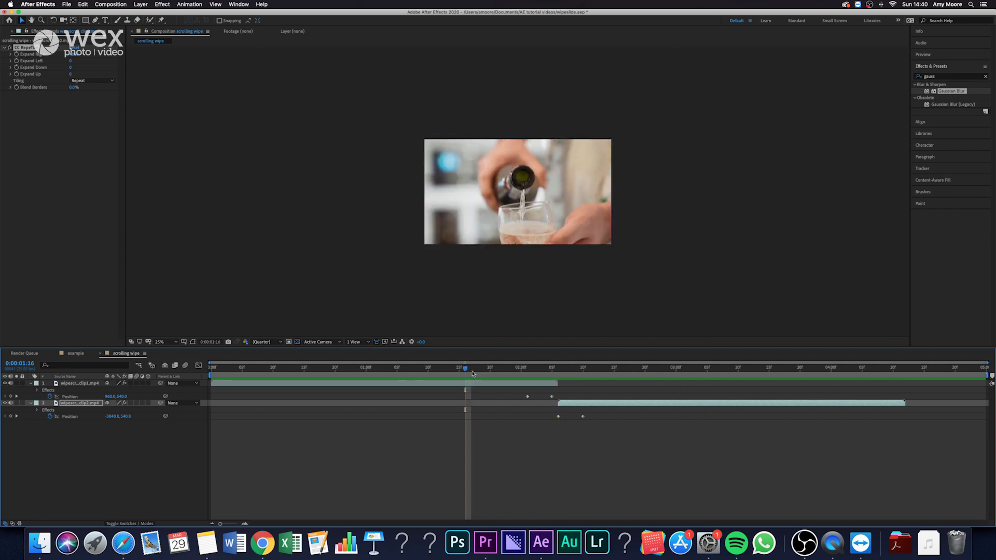
pyautogui.click(472, 371)
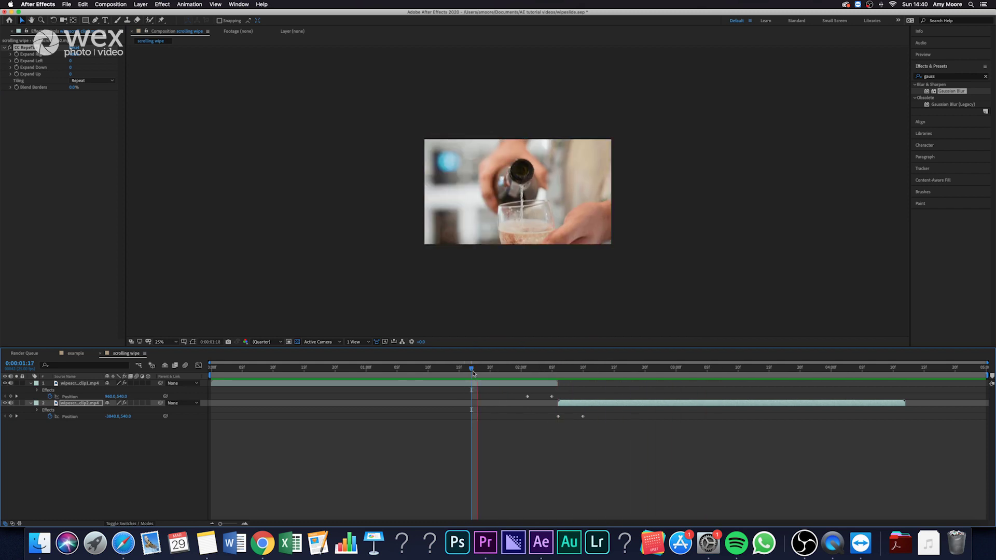
# At 1:19, add a new adjustment layer and move it to the top.
pyautogui.click(484, 371)
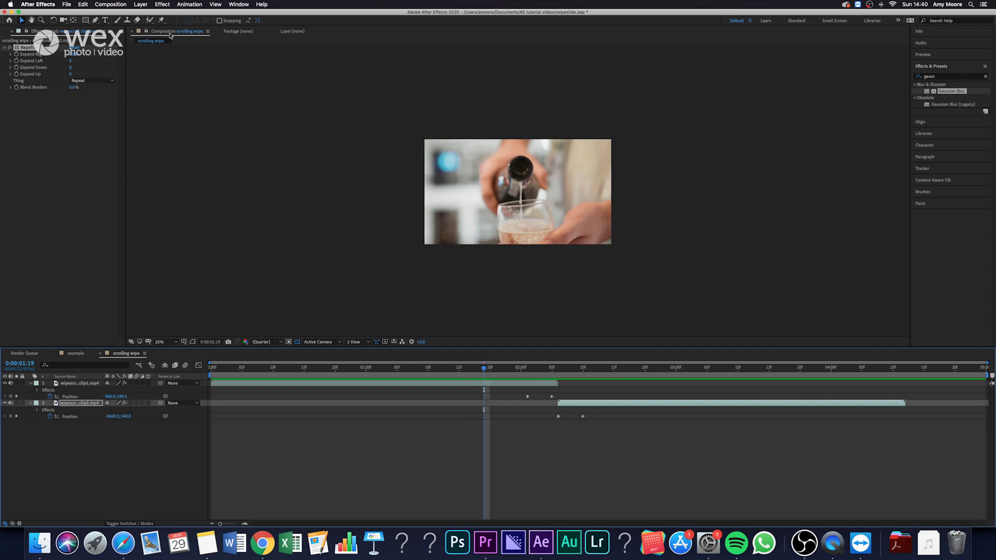
pyautogui.click(142, 4)
pyautogui.moveTo(172, 16)
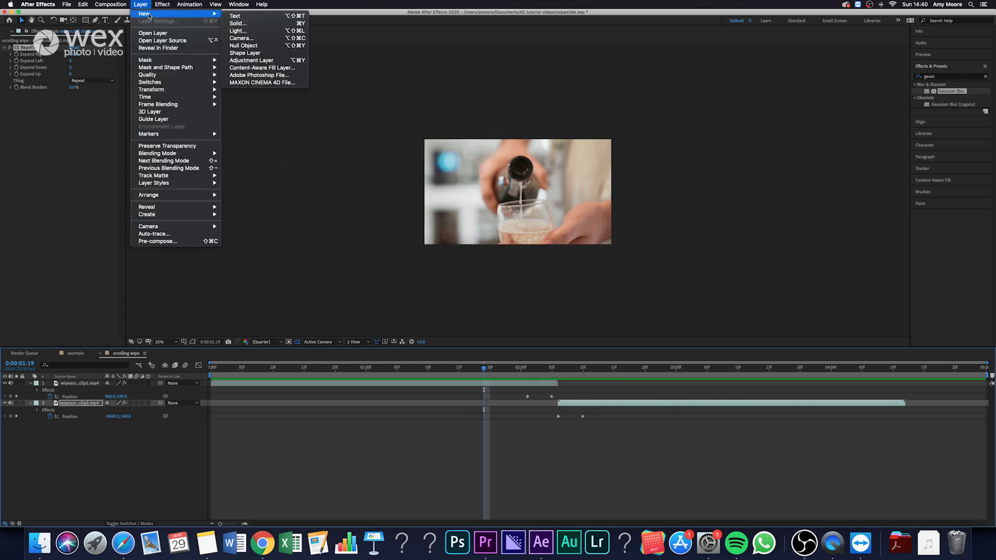
pyautogui.click(254, 60)
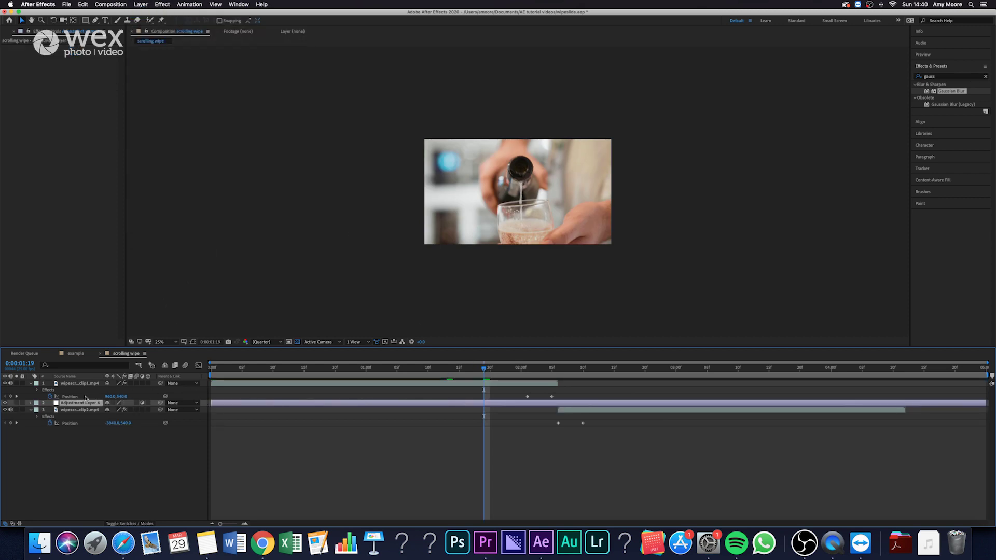
pyautogui.moveTo(88, 383); pyautogui.dragTo(88, 381)
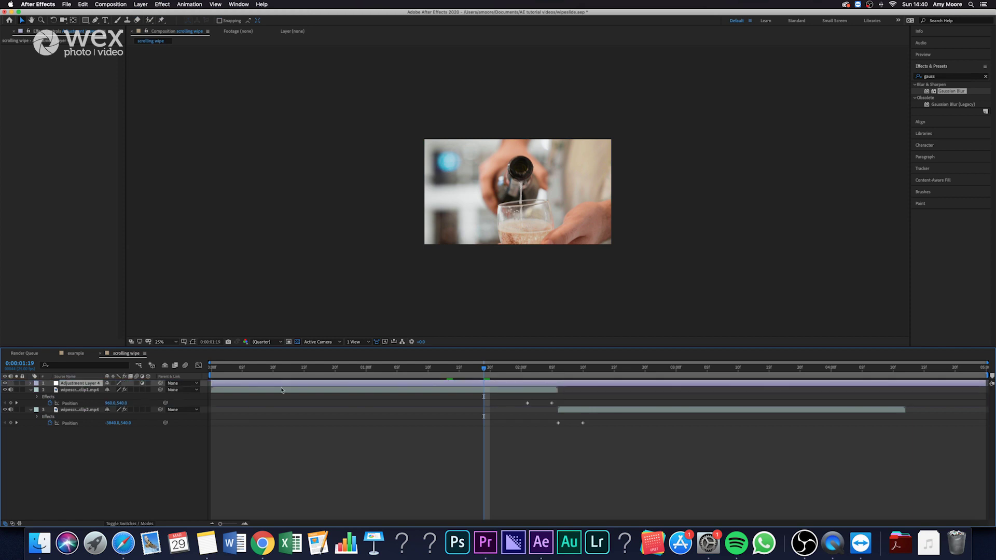
# Trim the adjustment layer to about 2:00–3:10 and apply Gaussian Blur to it.
pyautogui.moveTo(212, 383); pyautogui.dragTo(522, 383)
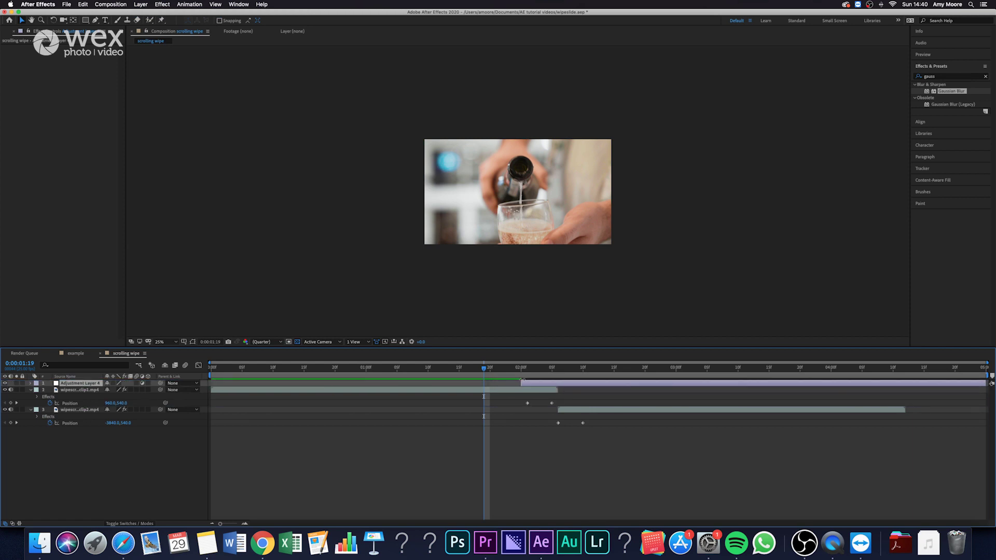
pyautogui.moveTo(982, 389); pyautogui.dragTo(583, 383)
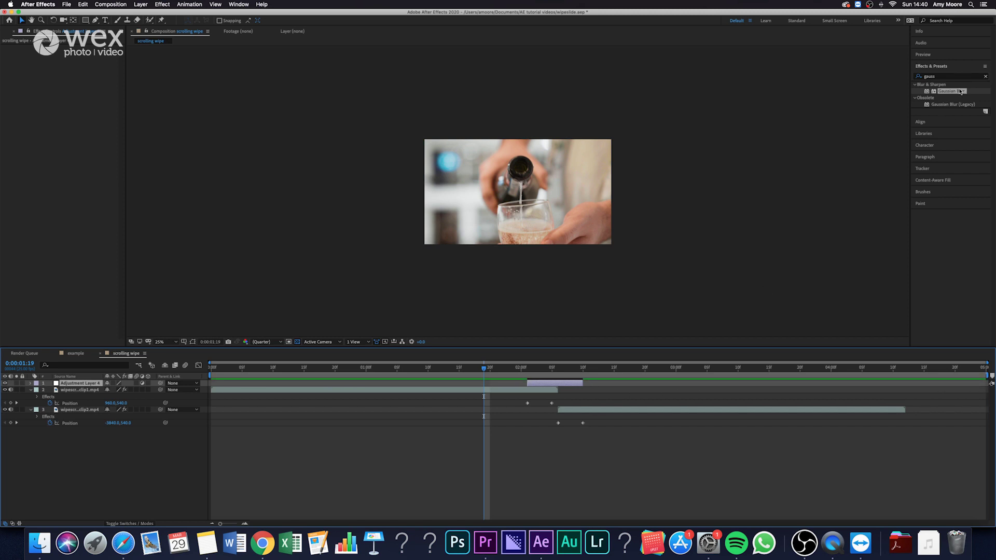
pyautogui.moveTo(960, 91); pyautogui.dragTo(550, 383)
# Raise Gaussian Blur's Blurriness, enable Repeat Edge Pixels, set Horizontal dimensions, and preview.
pyautogui.click(542, 368)
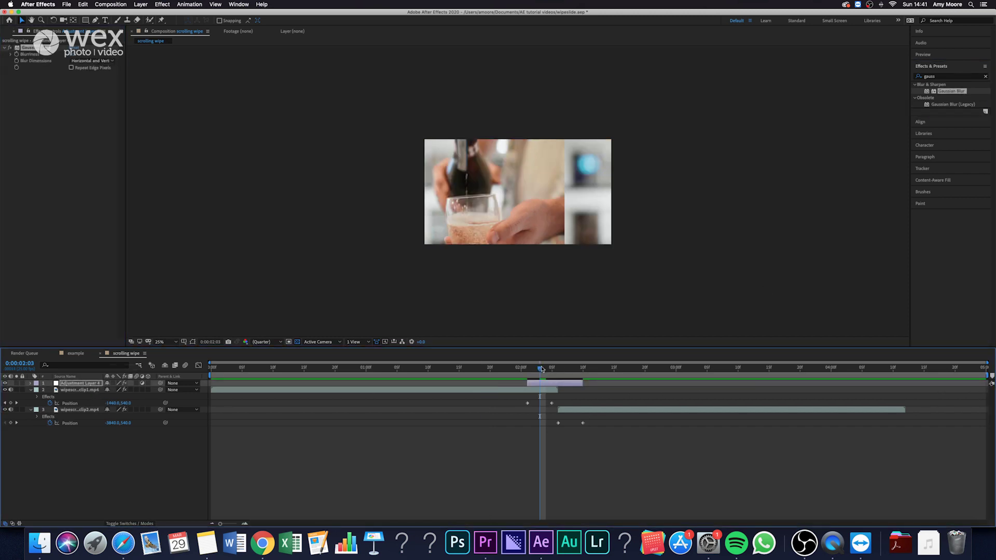
pyautogui.moveTo(74, 54); pyautogui.dragTo(687, 112)
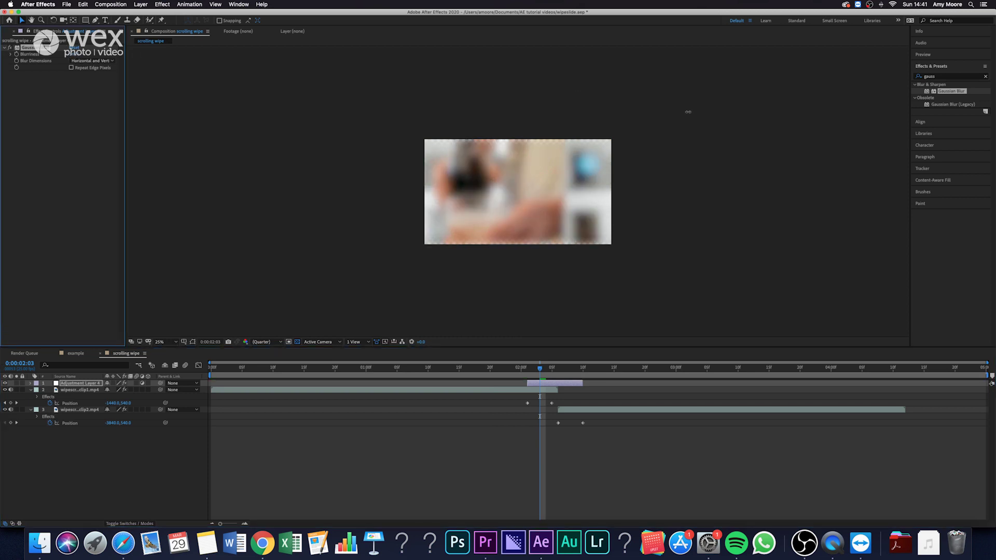
pyautogui.click(71, 68)
pyautogui.click(91, 61)
pyautogui.click(83, 68)
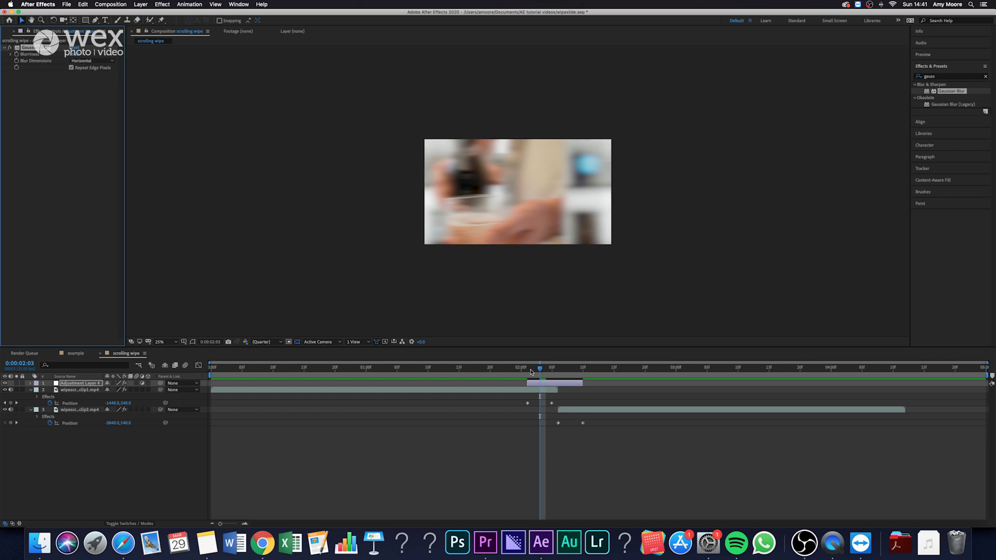
pyautogui.moveTo(531, 372); pyautogui.dragTo(458, 370)
pyautogui.press('space')
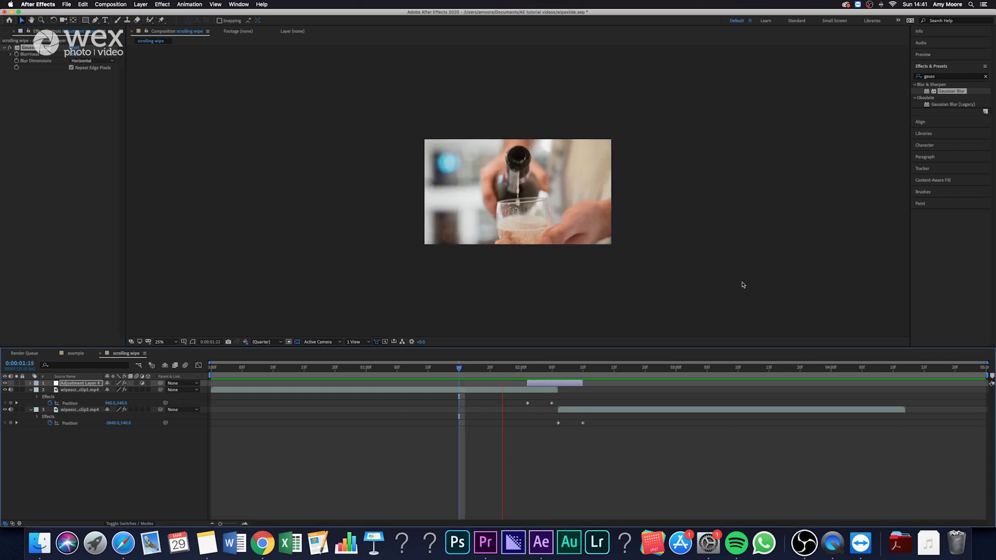
# Apply Easy Ease to clip two's end and clip one's Position keyframes.
pyautogui.rightClick(582, 422)
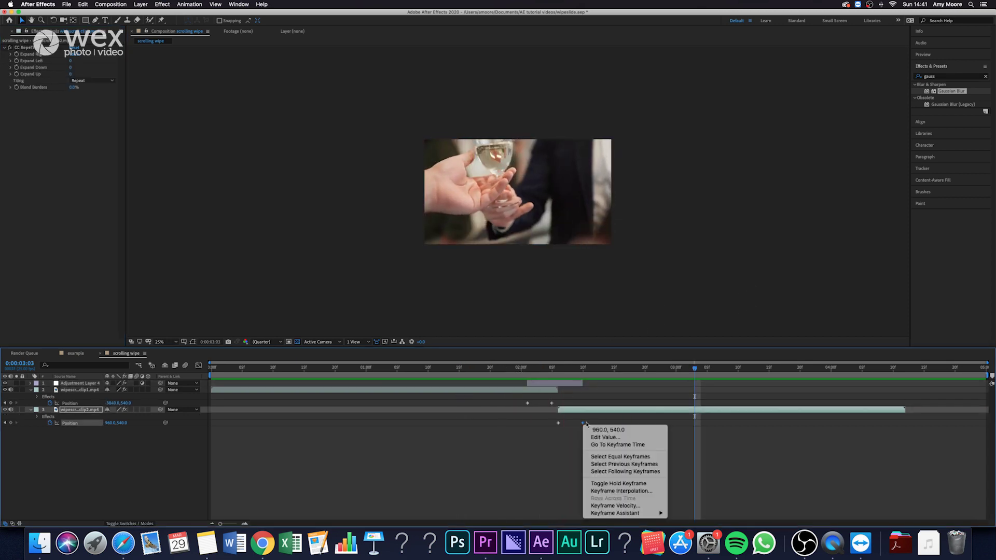
pyautogui.moveTo(623, 511)
pyautogui.click(716, 475)
pyautogui.rightClick(526, 403)
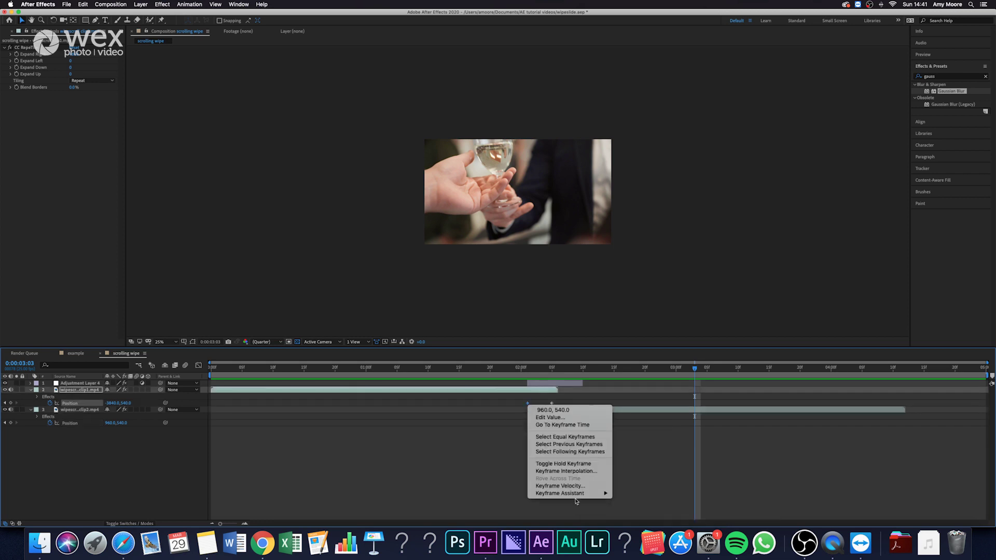
pyautogui.moveTo(596, 493)
pyautogui.click(648, 476)
# Preview the eased wipe from 1:08.
pyautogui.click(415, 368)
pyautogui.press('space')
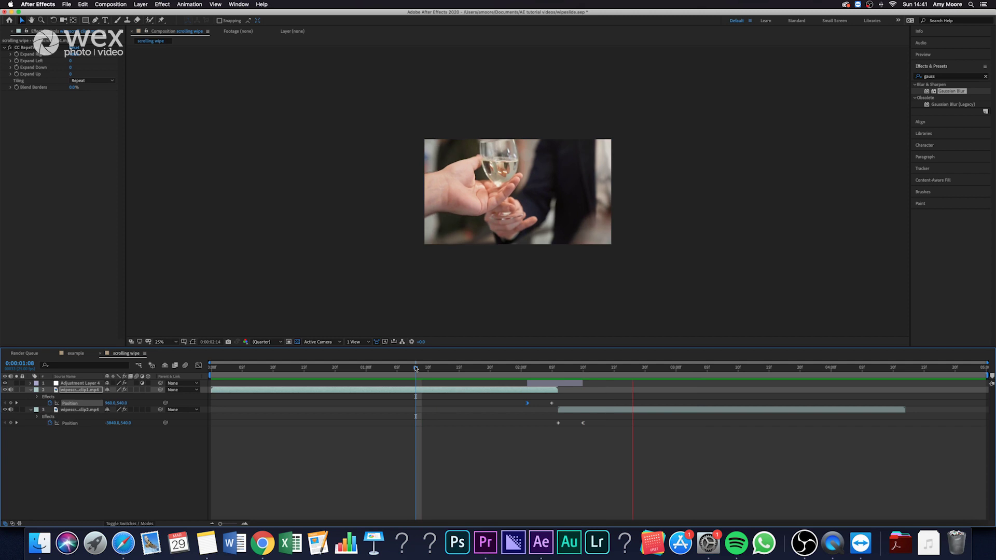
pyautogui.press('space')
pyautogui.press('space')
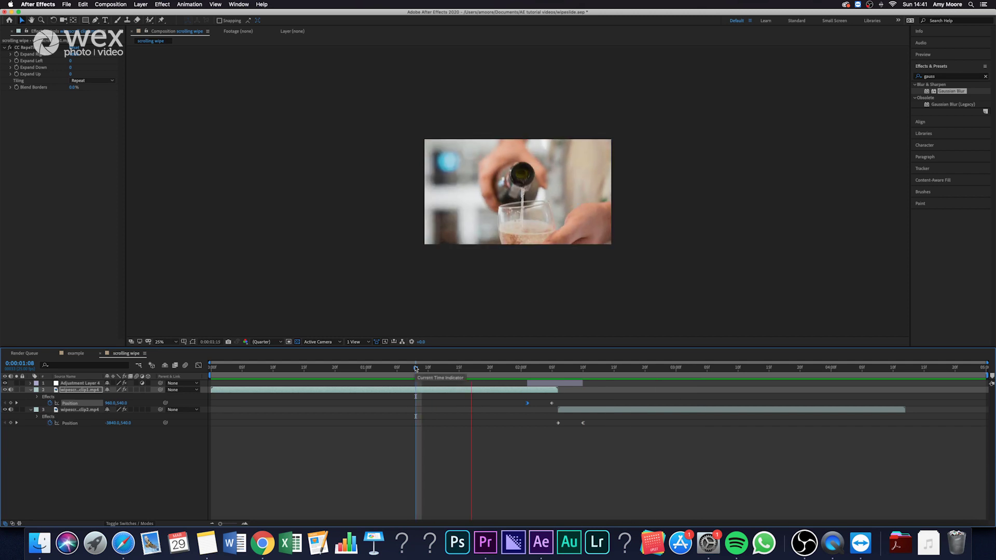